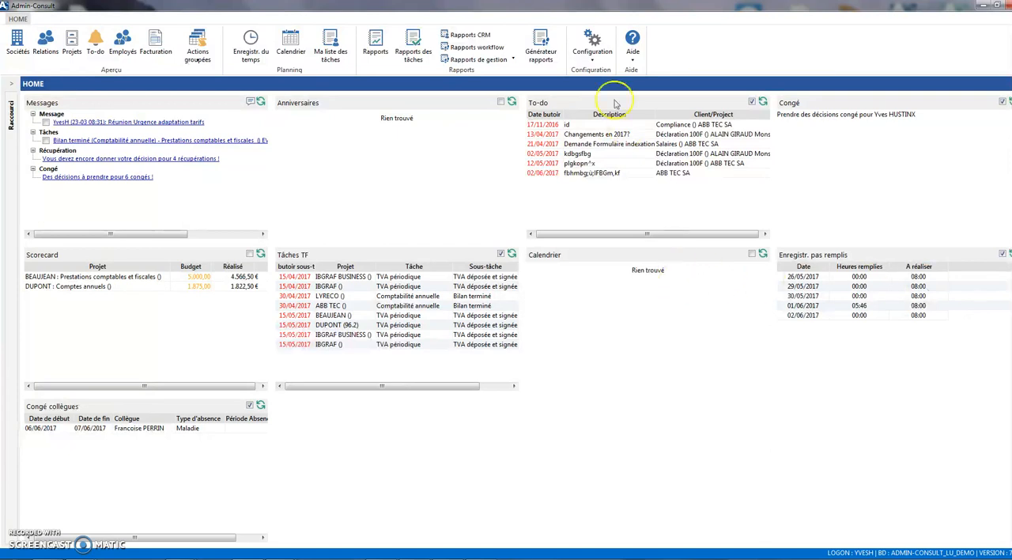
# - Review the Date d'échéance e-ID and Versements anticipés IPP periodicities in the TaskFlow configuration, save and close the configuration
pyautogui.click(594, 55)
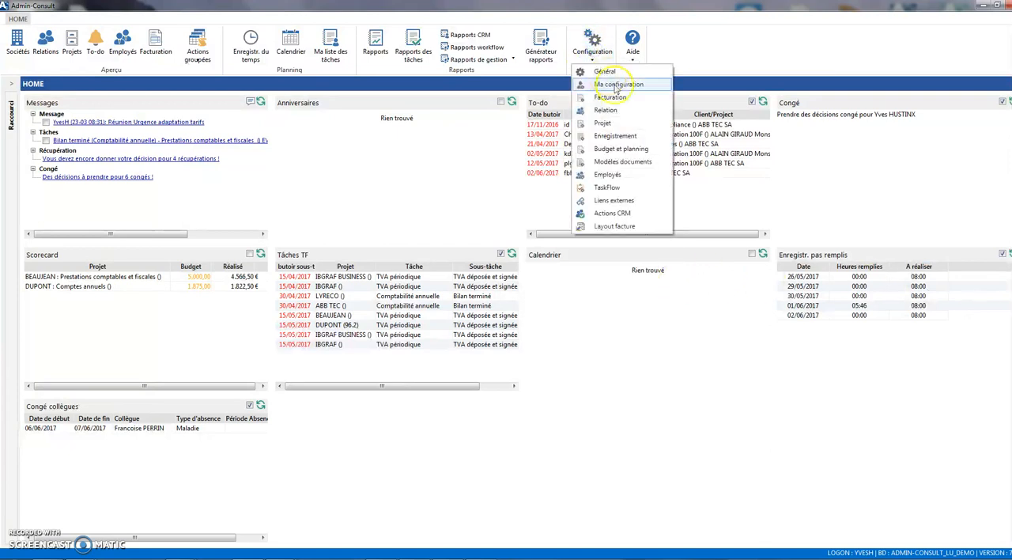
pyautogui.click(618, 188)
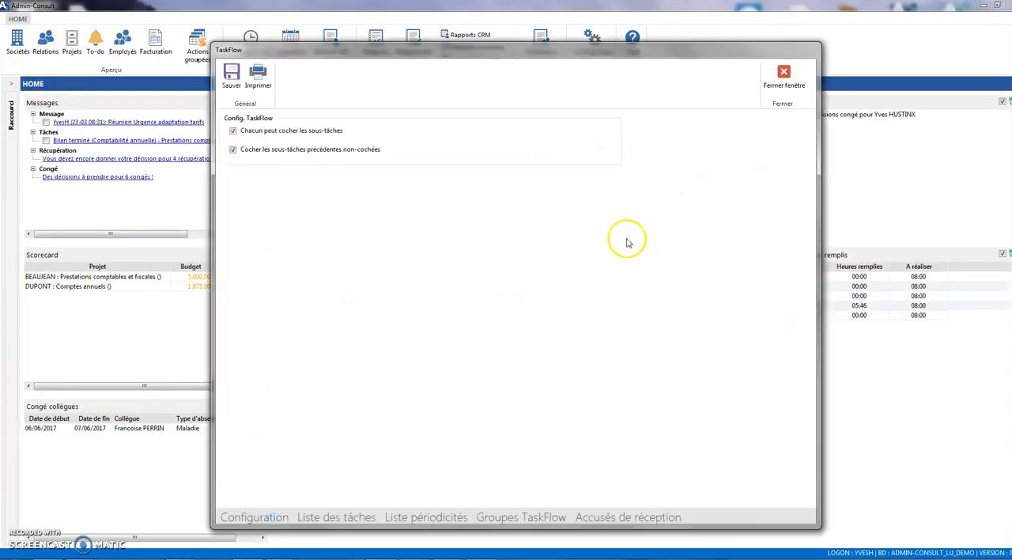
pyautogui.click(435, 517)
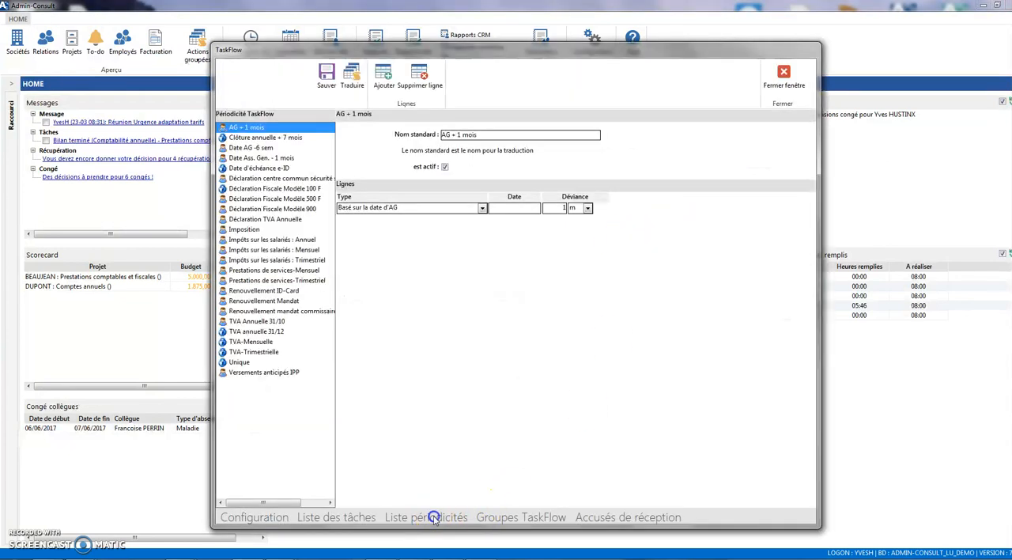
pyautogui.click(246, 168)
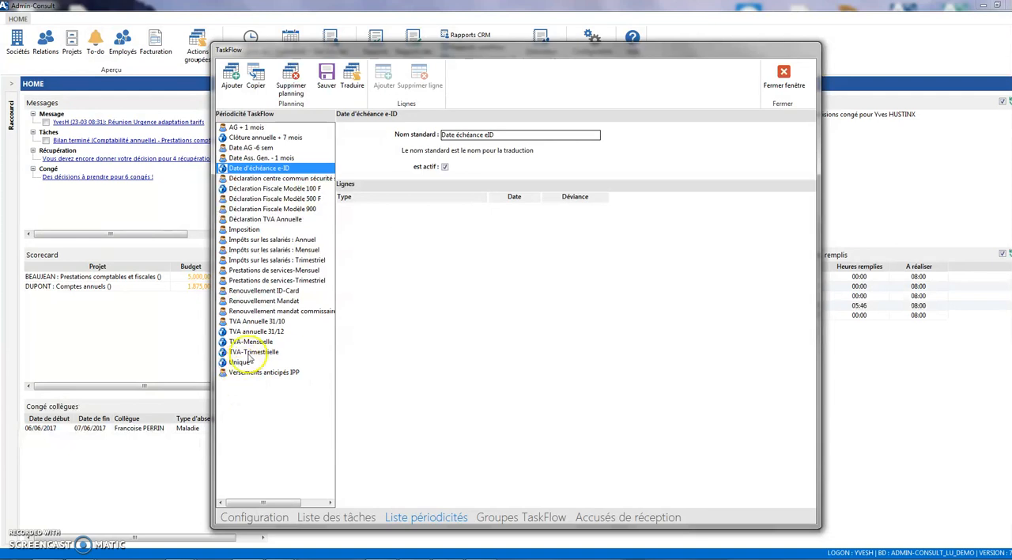
pyautogui.click(253, 372)
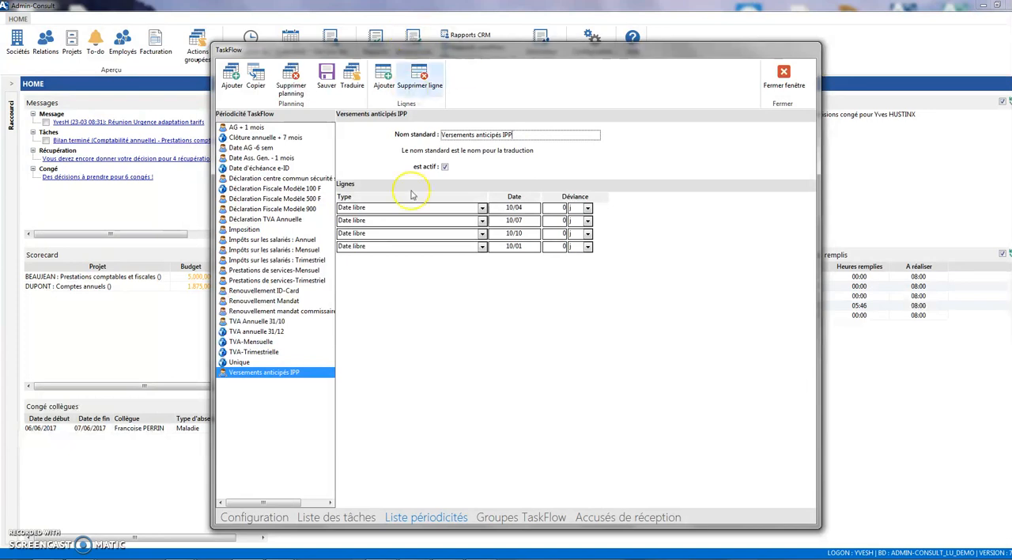
pyautogui.click(325, 78)
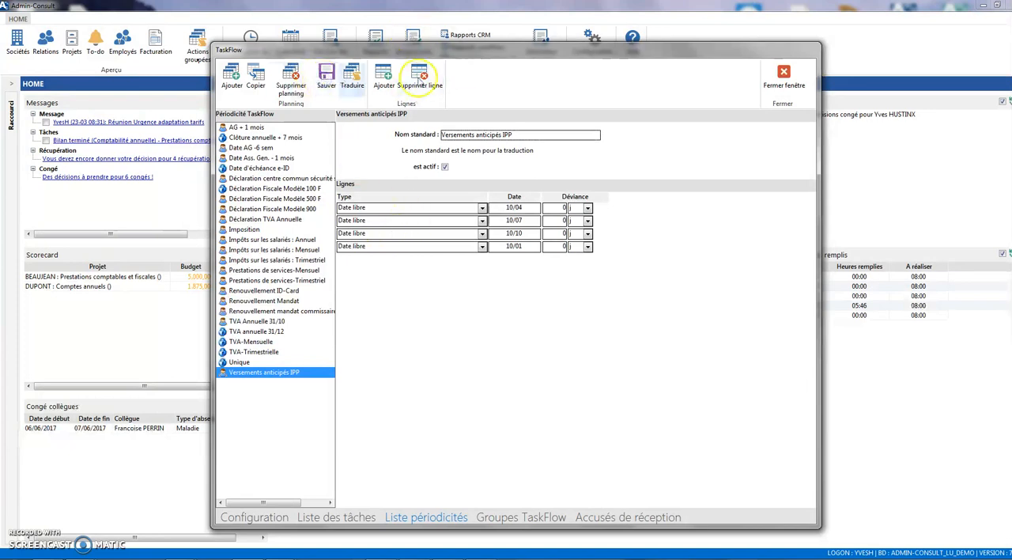
pyautogui.click(784, 76)
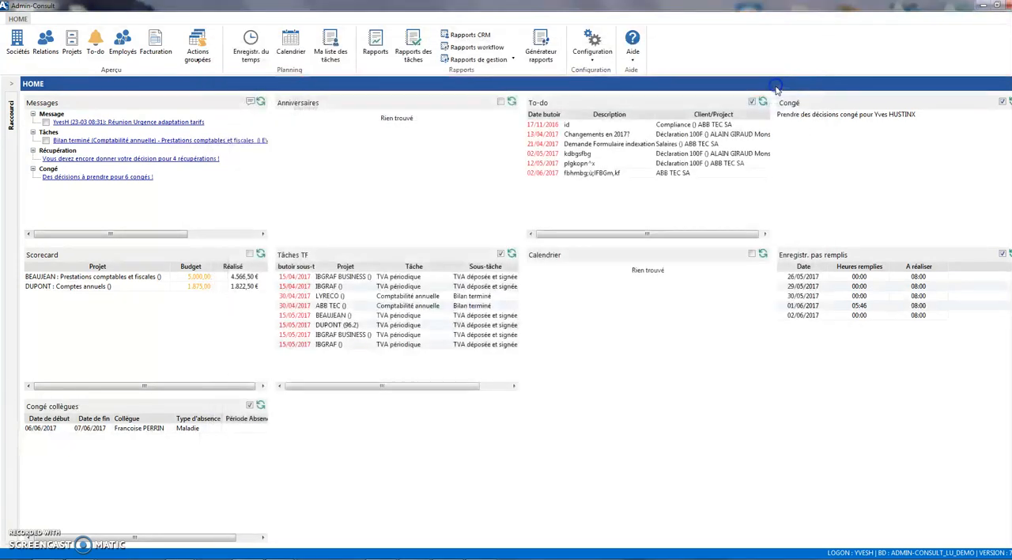
# - Open the highlighted individual client's record from Relations, show its Privé details and call up the Lire eID function
pyautogui.click(45, 41)
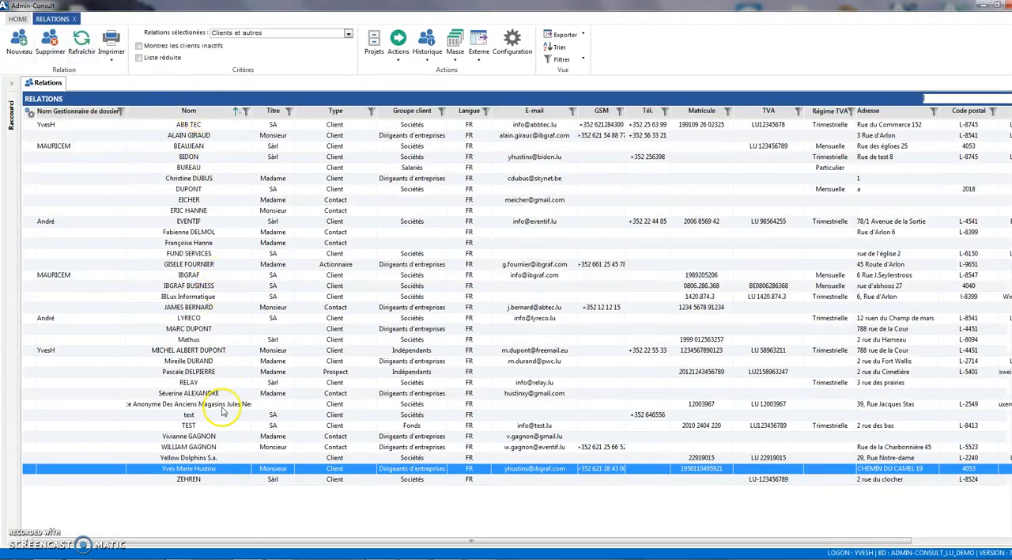
pyautogui.click(223, 469)
pyautogui.doubleClick(223, 469)
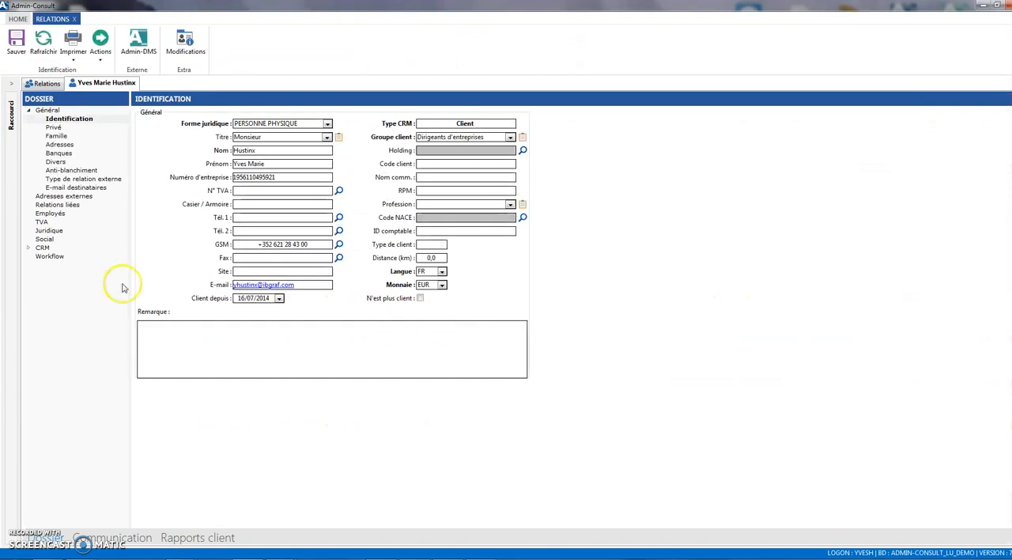
pyautogui.click(57, 127)
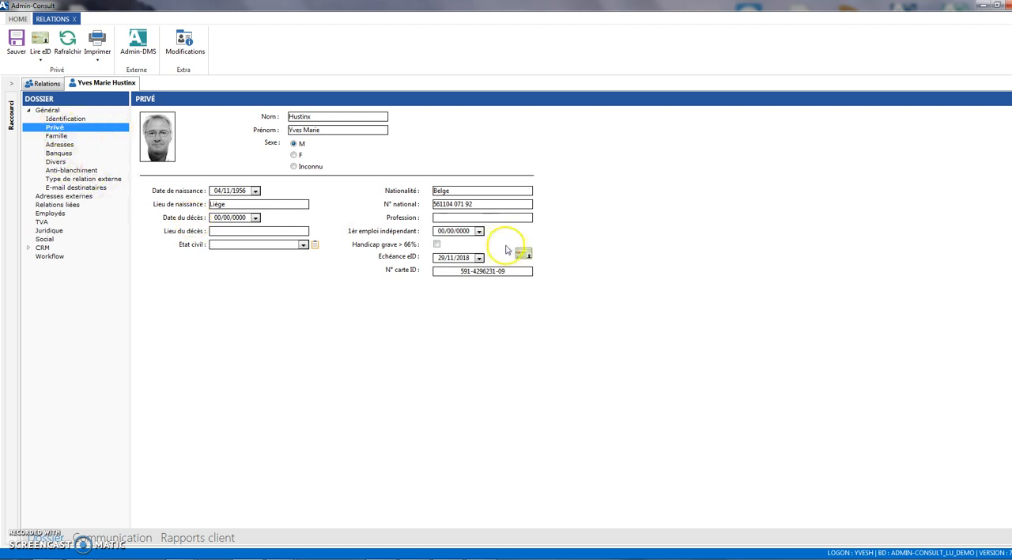
pyautogui.click(40, 50)
# - Open the Déclaration 100F project of ABB TEC SA and show its Tâches page
pyautogui.click(17, 18)
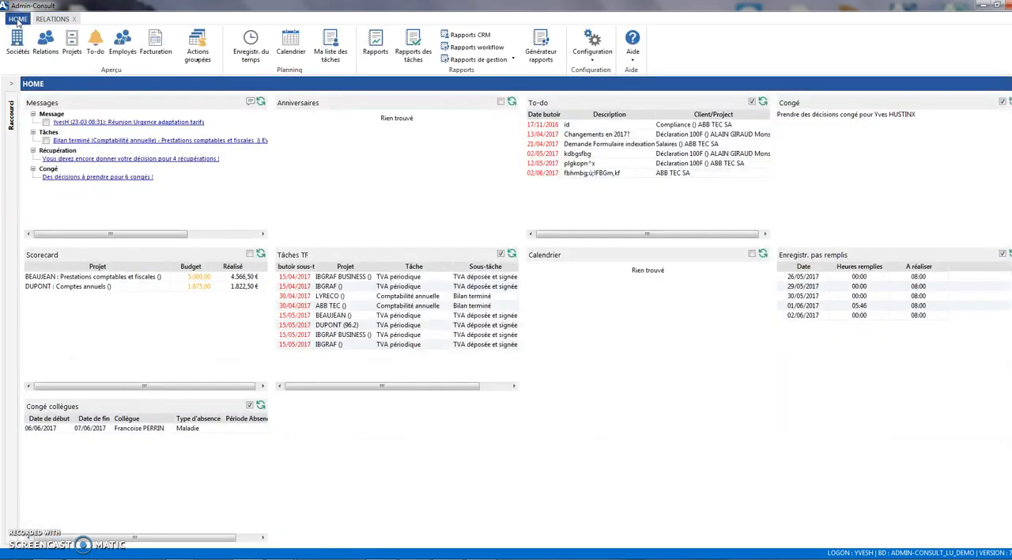
pyautogui.click(72, 44)
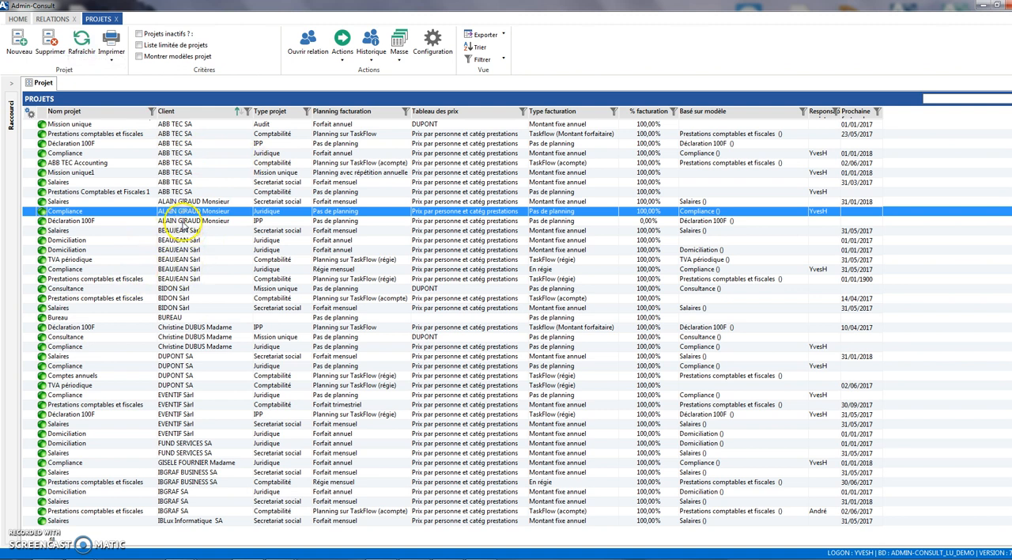
pyautogui.click(76, 221)
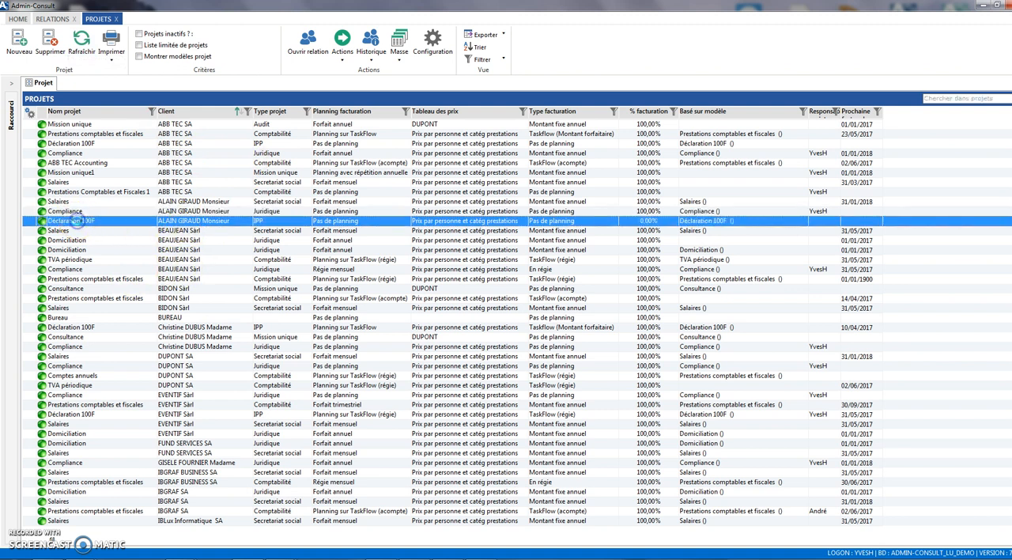
pyautogui.doubleClick(79, 221)
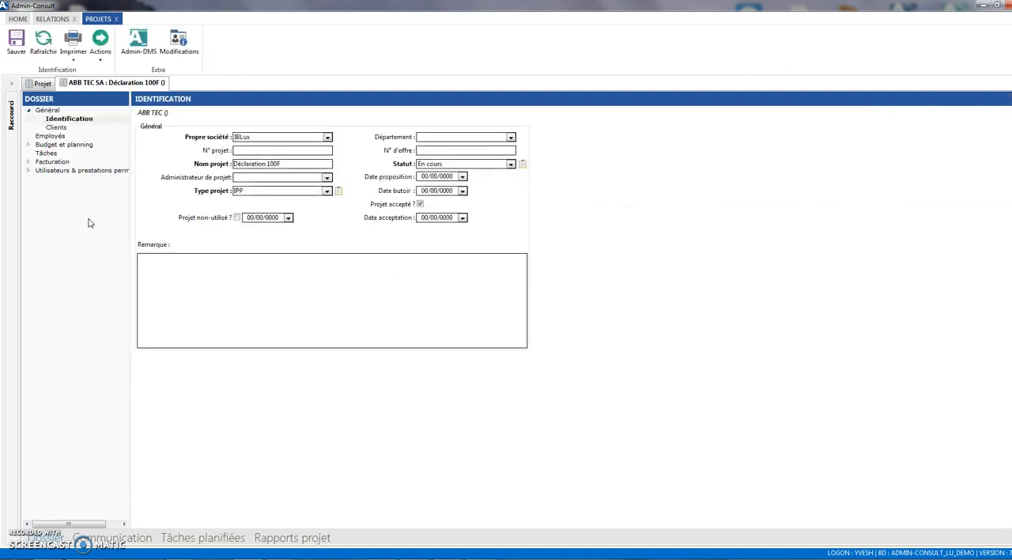
pyautogui.click(46, 153)
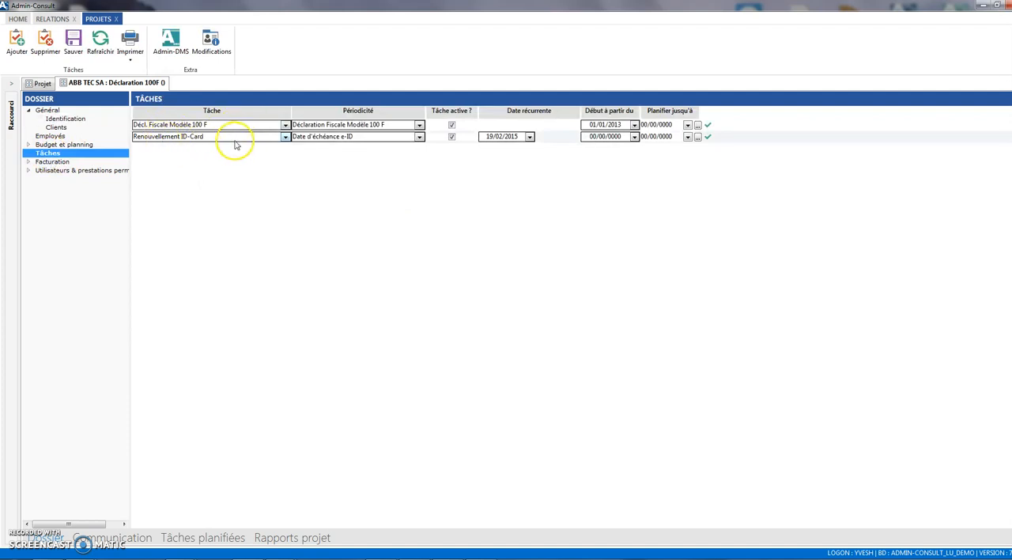
# - Delete the Renouvellement ID-Card task from the project and confirm the deletion
pyautogui.click(186, 138)
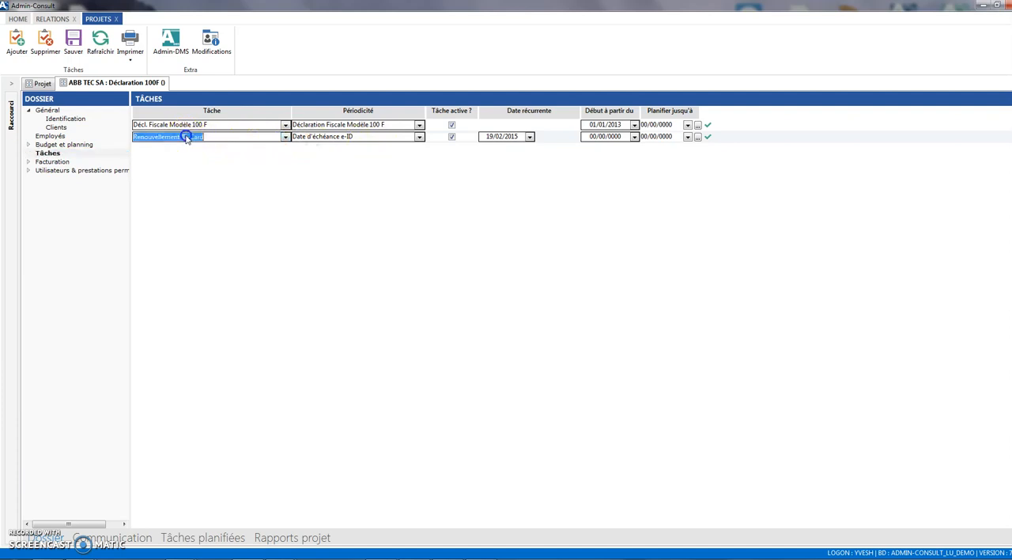
pyautogui.click(47, 49)
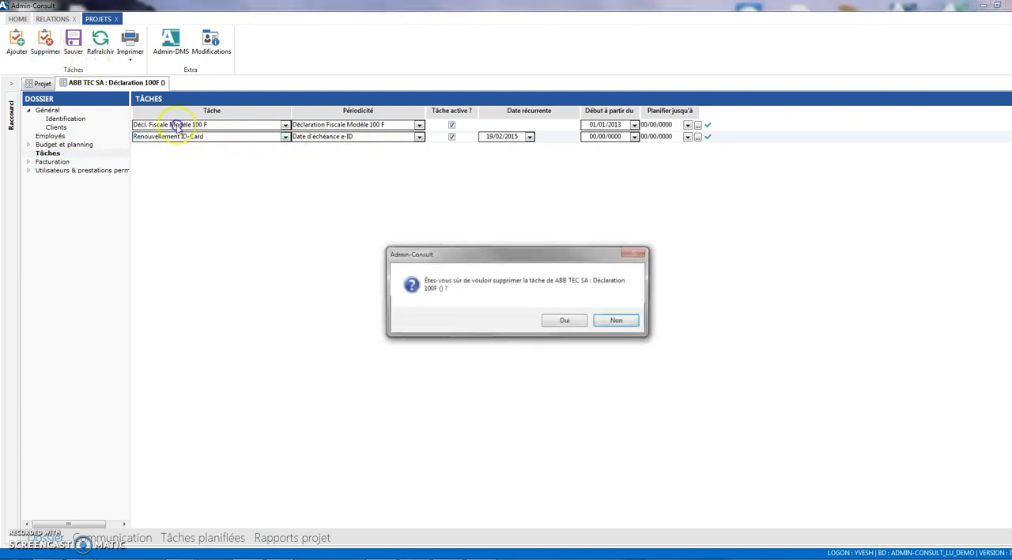
pyautogui.click(571, 322)
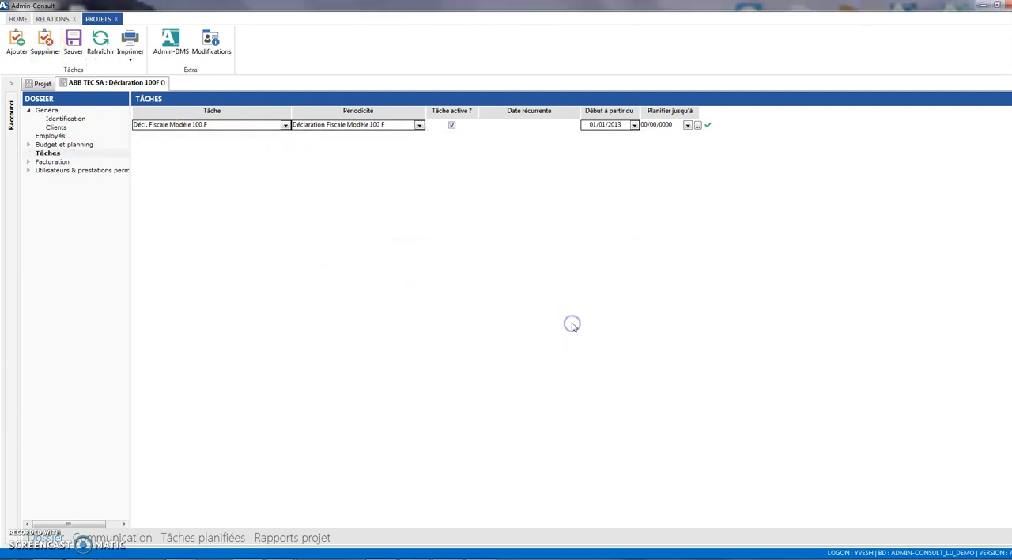
# - Add a new task line to the project and set its task to Renouvellement ID-Card
pyautogui.click(17, 43)
pyautogui.click(286, 137)
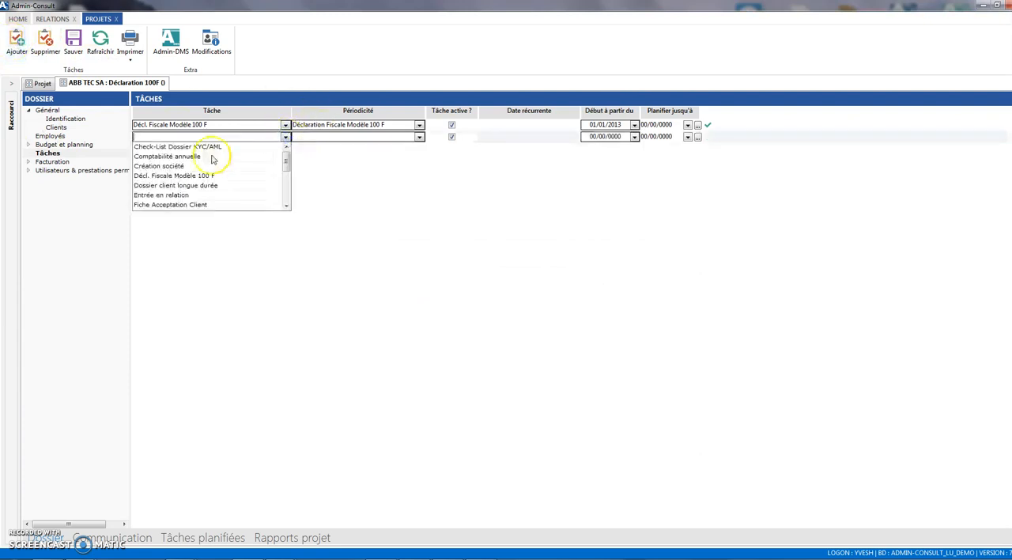
pyautogui.scroll(-3, 190, 194)
pyautogui.scroll(1, 192, 178)
pyautogui.scroll(-1, 198, 187)
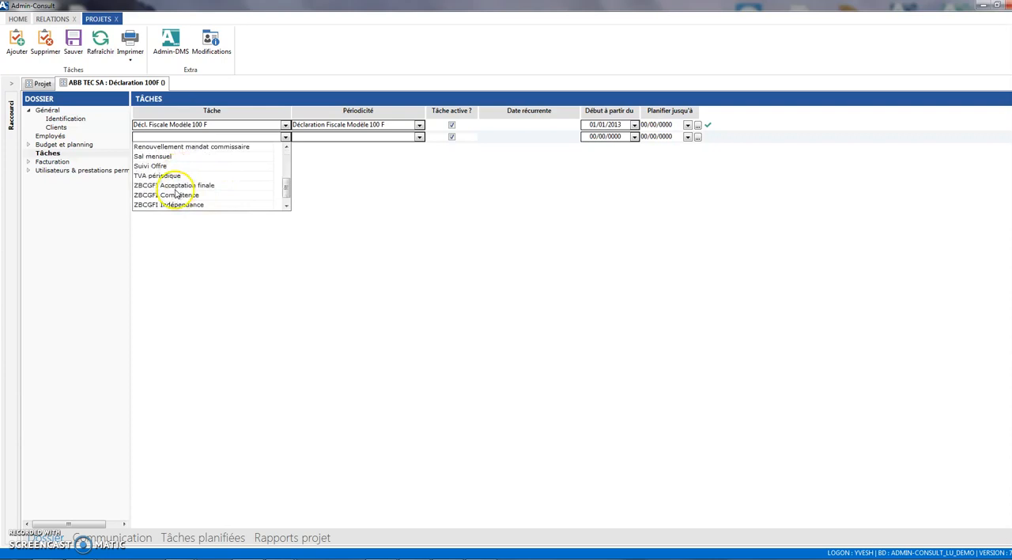
pyautogui.click(173, 147)
pyautogui.click(286, 136)
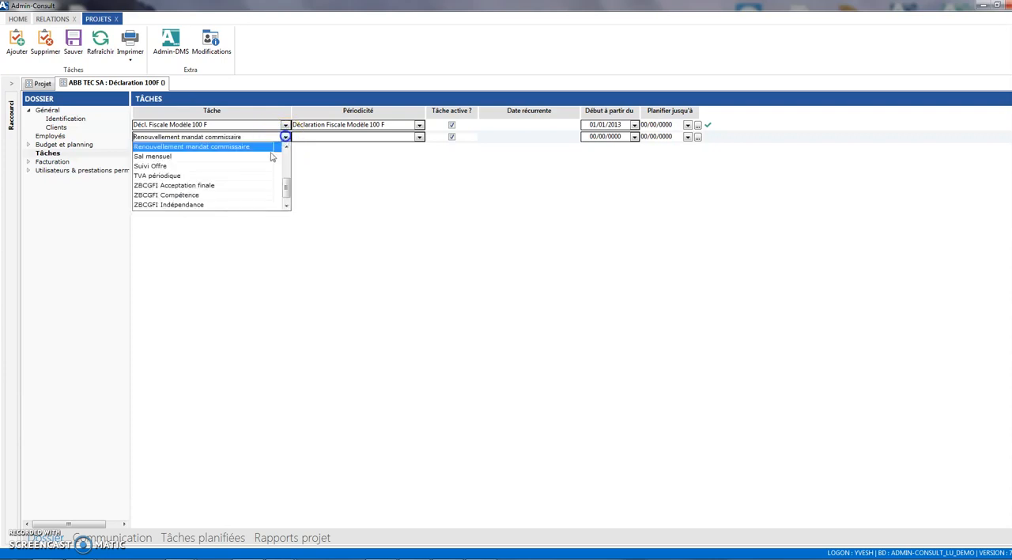
pyautogui.click(197, 156)
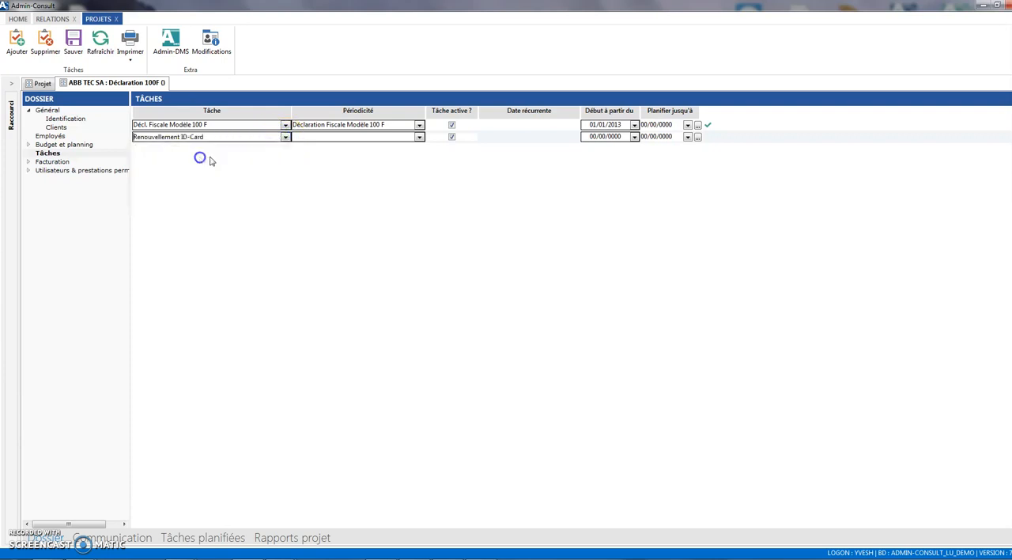
# - Give the Renouvellement ID-Card task the Unique periodicity with recurring date 26/11/2018 and a 5 a interval, and save it
pyautogui.click(420, 138)
pyautogui.scroll(-4, 348, 198)
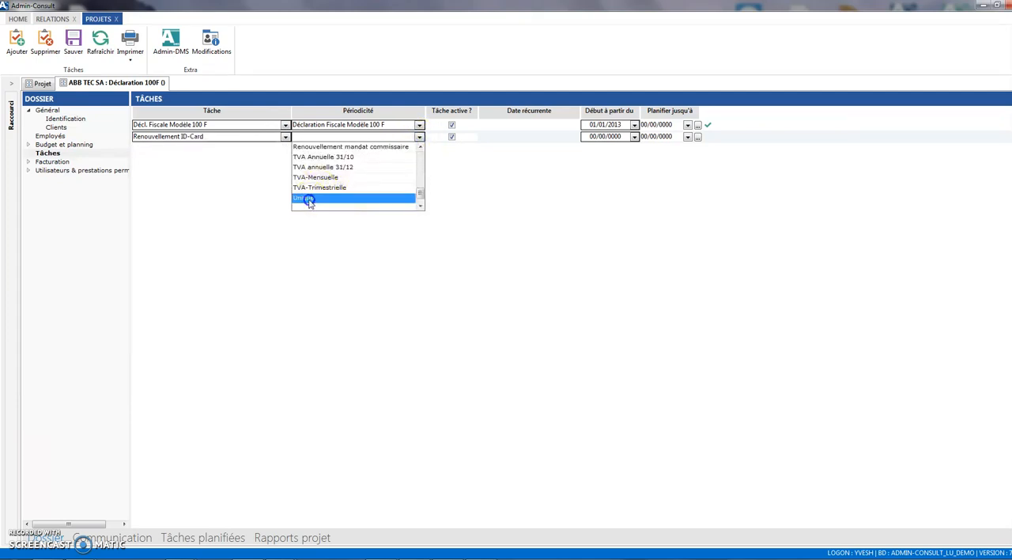
pyautogui.click(307, 198)
pyautogui.click(492, 139)
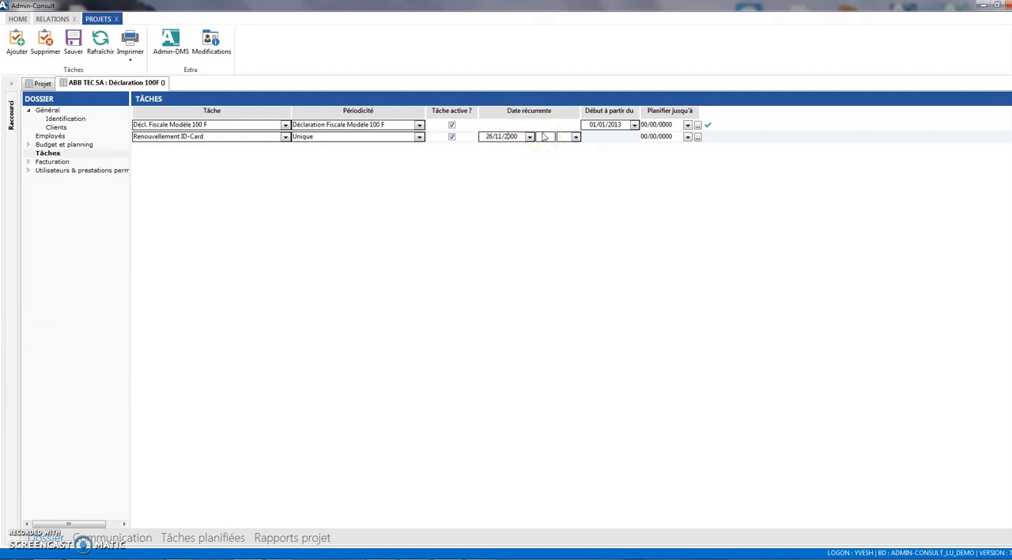
pyautogui.click(547, 138)
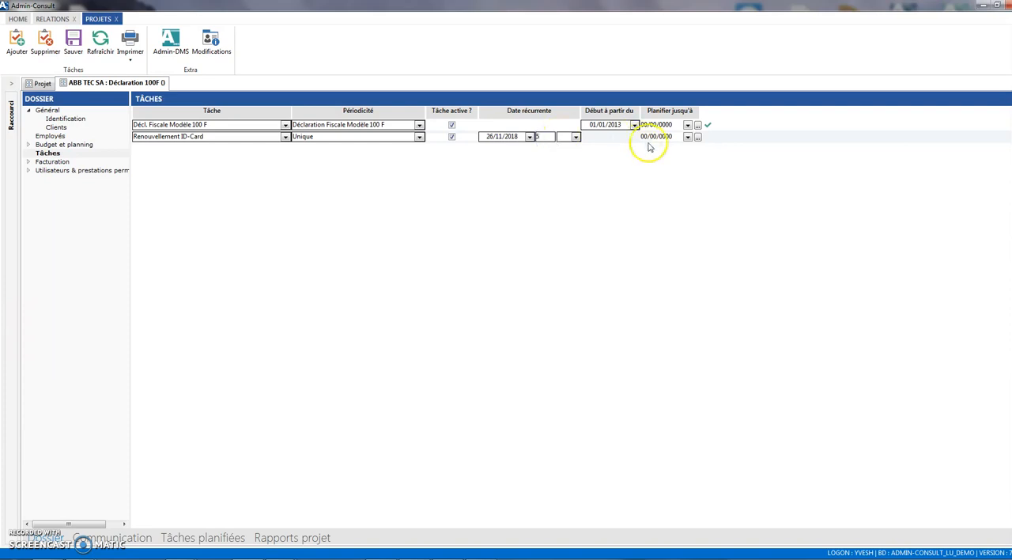
pyautogui.click(576, 137)
pyautogui.click(567, 145)
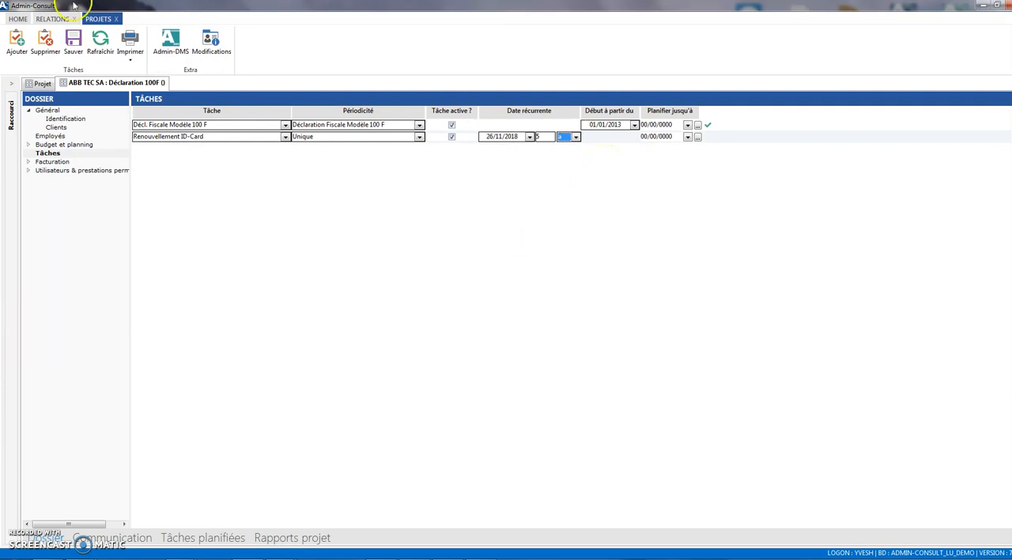
pyautogui.click(72, 47)
# - Change the Renouvellement ID-Card task's periodicity to Date d'échéance e-ID
pyautogui.click(420, 137)
pyautogui.scroll(5, 344, 178)
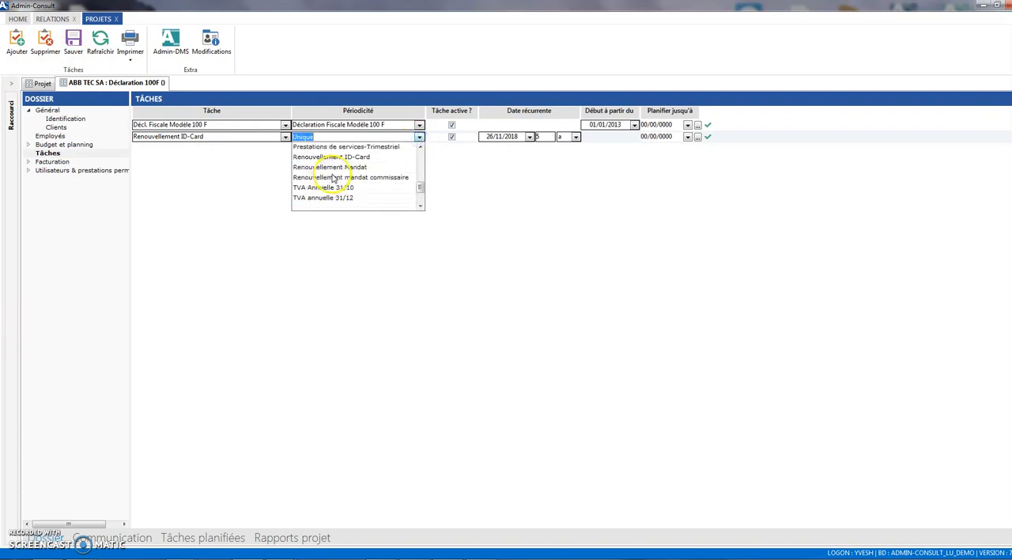
pyautogui.scroll(1, 342, 173)
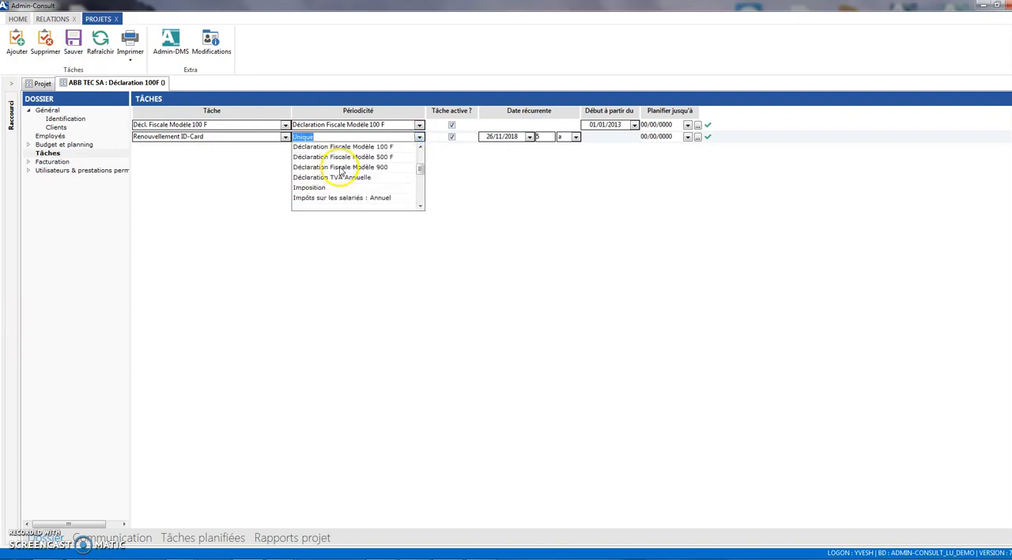
pyautogui.scroll(1, 356, 177)
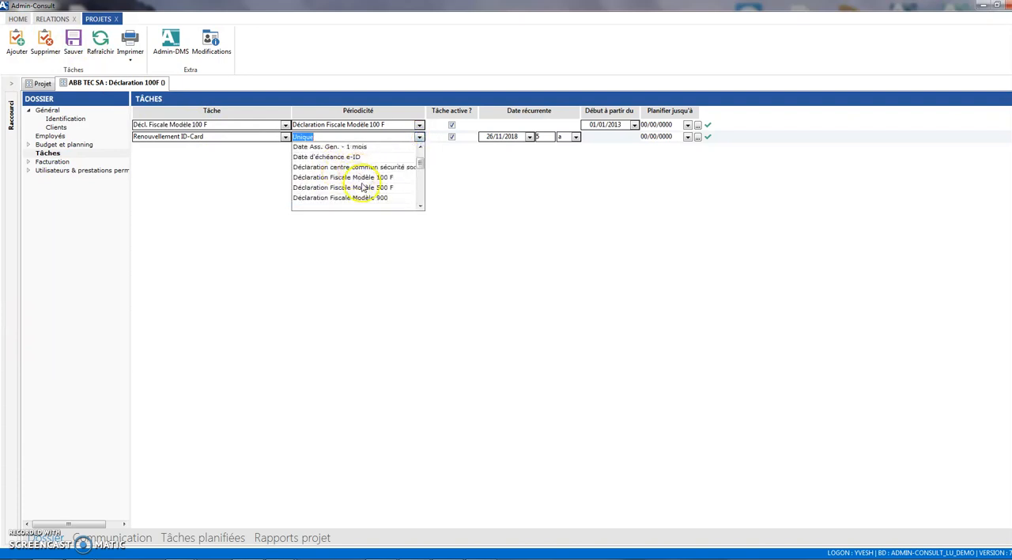
pyautogui.click(336, 157)
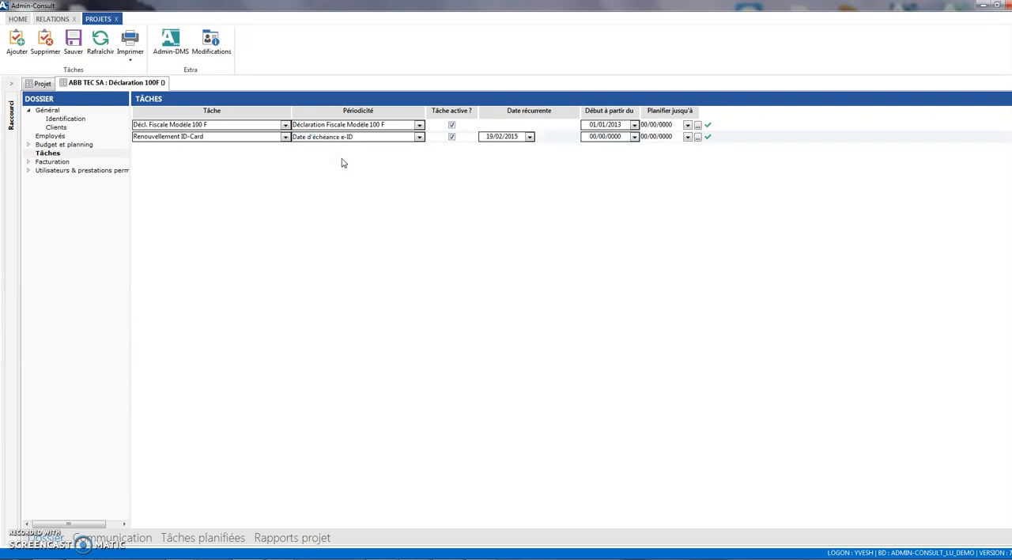
# - Compare the task's recurring date with the Echéance eID field on the individual client's Privé page, and return to the project
pyautogui.click(526, 138)
pyautogui.click(52, 18)
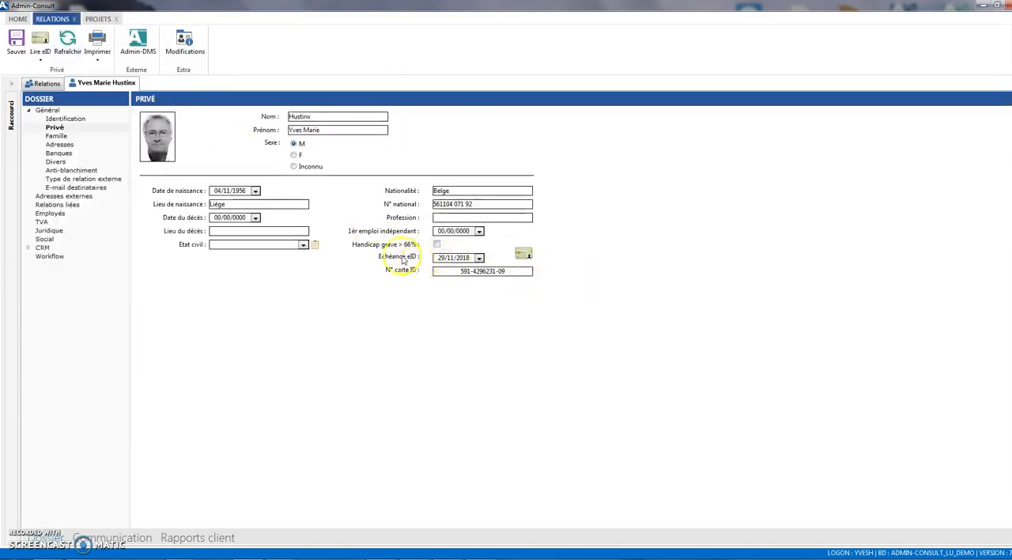
pyautogui.click(98, 18)
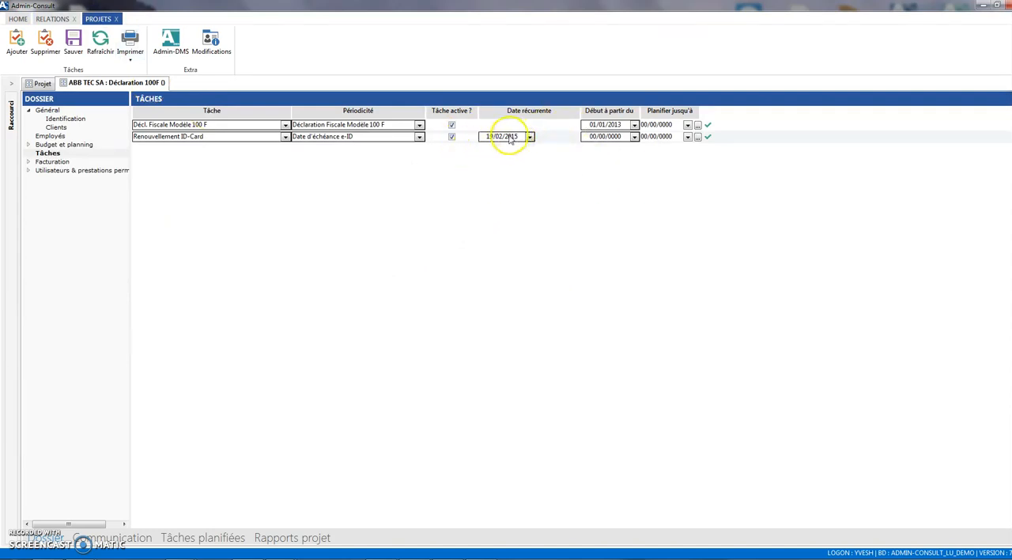
# - Save the project's task changes and display its refreshed planned Renouvellement ID-Card task for 2015
pyautogui.click(196, 540)
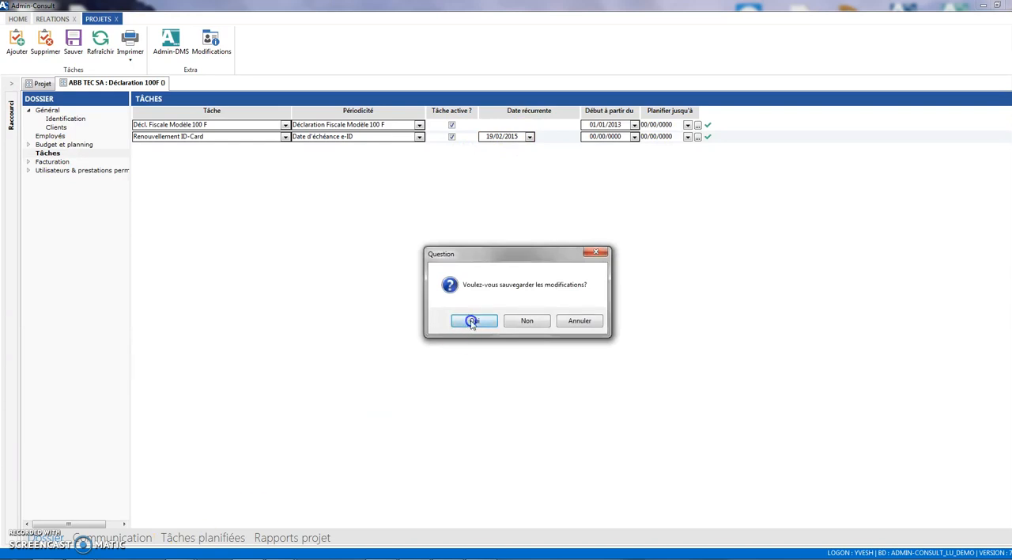
pyautogui.click(473, 323)
pyautogui.click(20, 43)
pyautogui.click(33, 173)
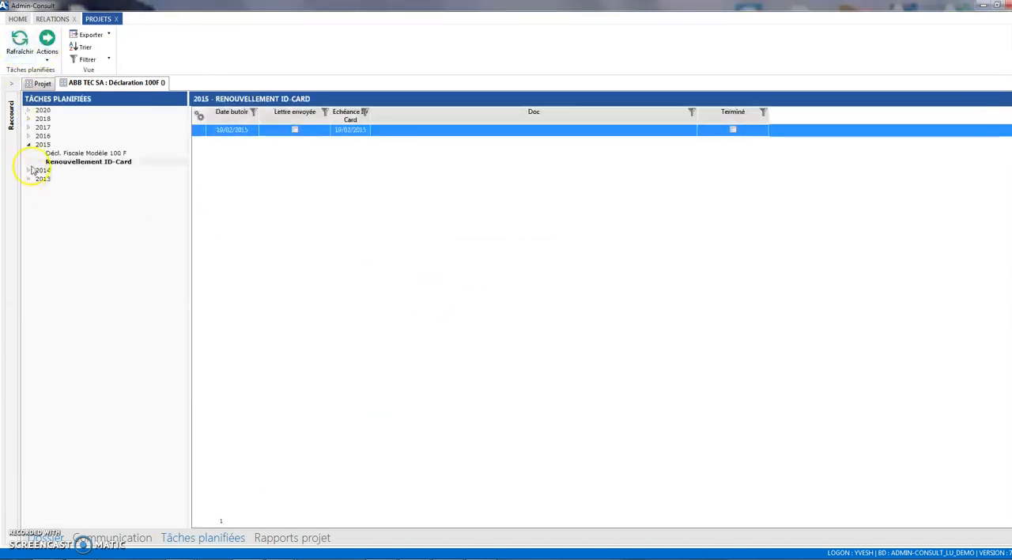
pyautogui.click(84, 162)
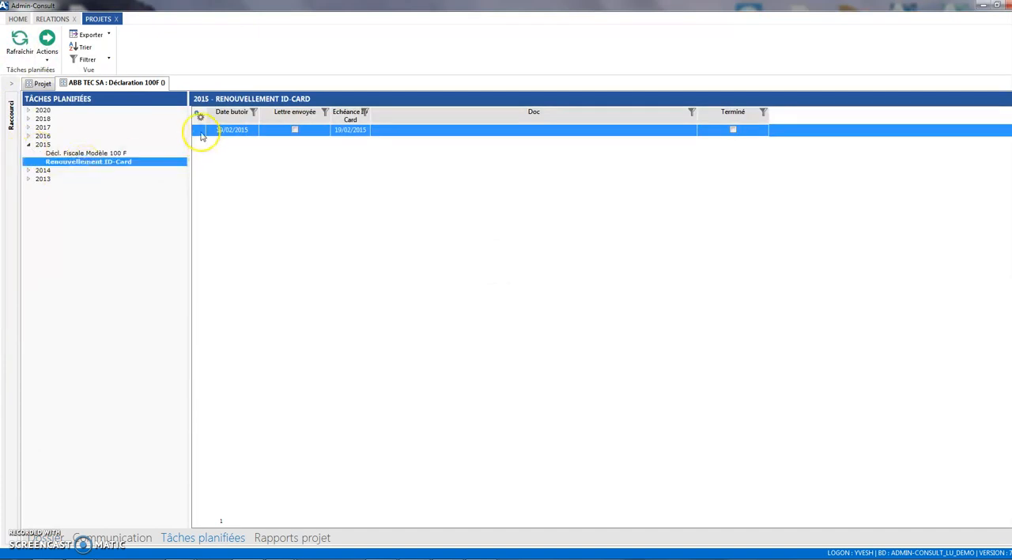
# - Open the planned Renouvellement ID-Card entry and select Re ADMIN.msg from the DMS folder Constitution for its Doc field
pyautogui.click(459, 132)
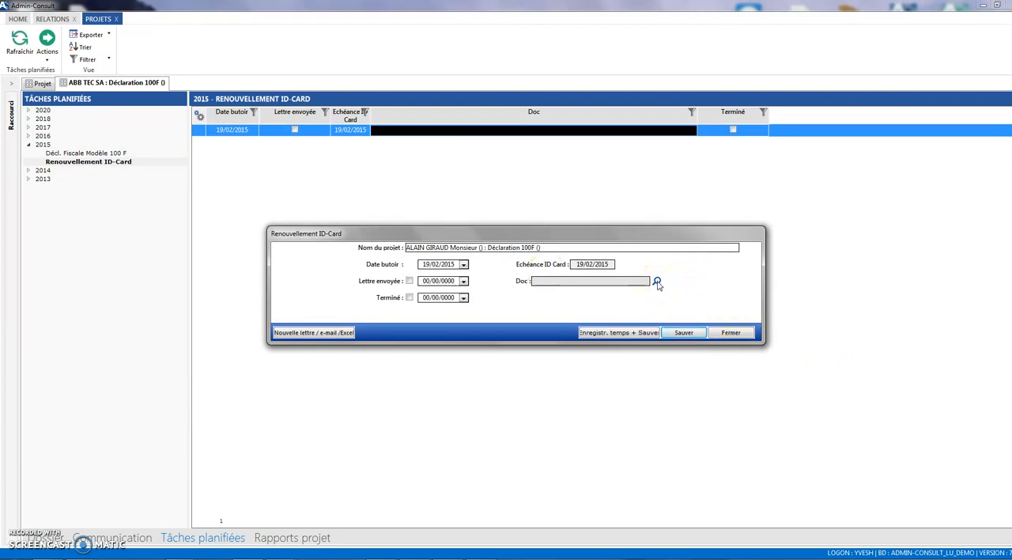
pyautogui.click(658, 282)
pyautogui.click(355, 192)
pyautogui.click(363, 235)
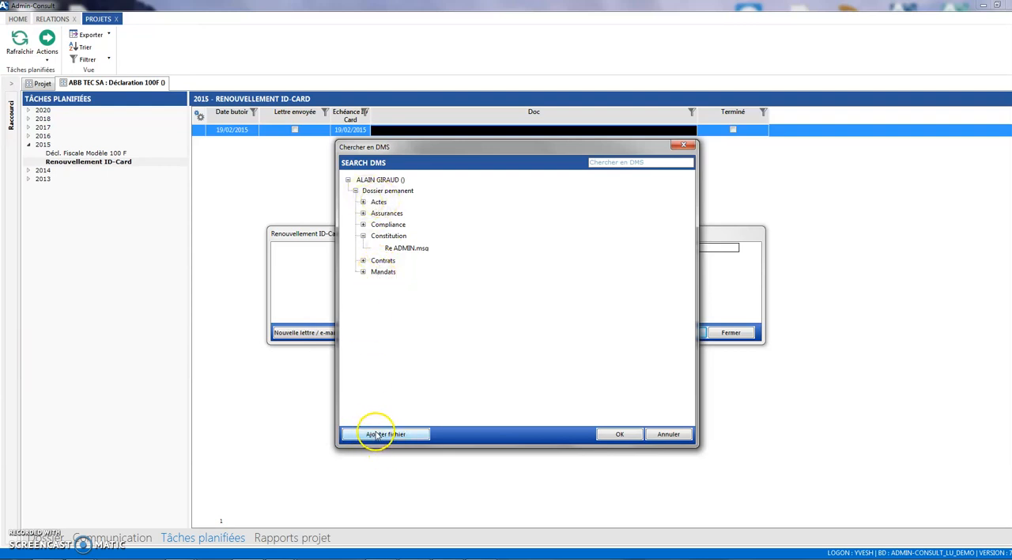
pyautogui.click(408, 249)
# - Try to add a project file under Constitution in Admin-DMS, and close the planned task entry without saving
pyautogui.click(411, 433)
pyautogui.click(561, 457)
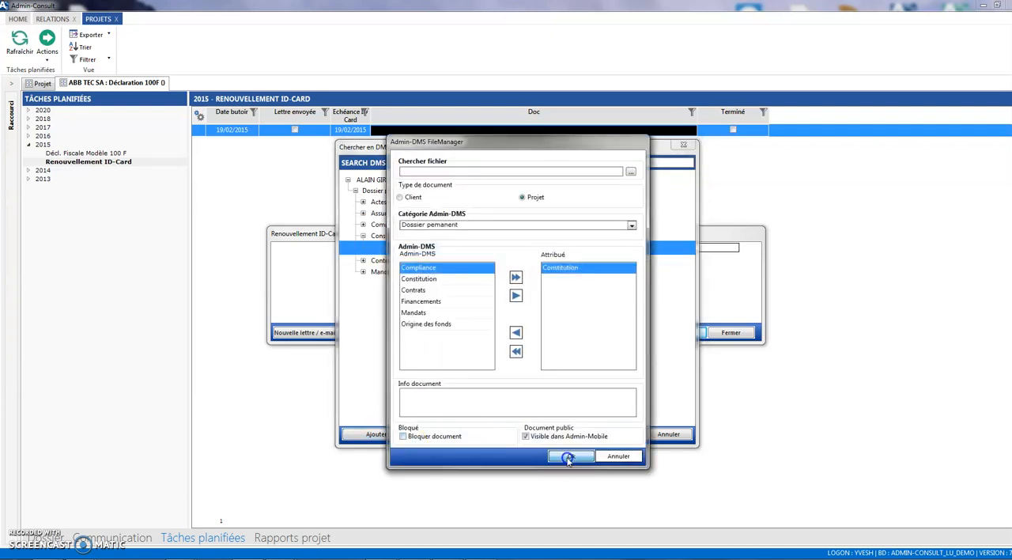
pyautogui.click(567, 322)
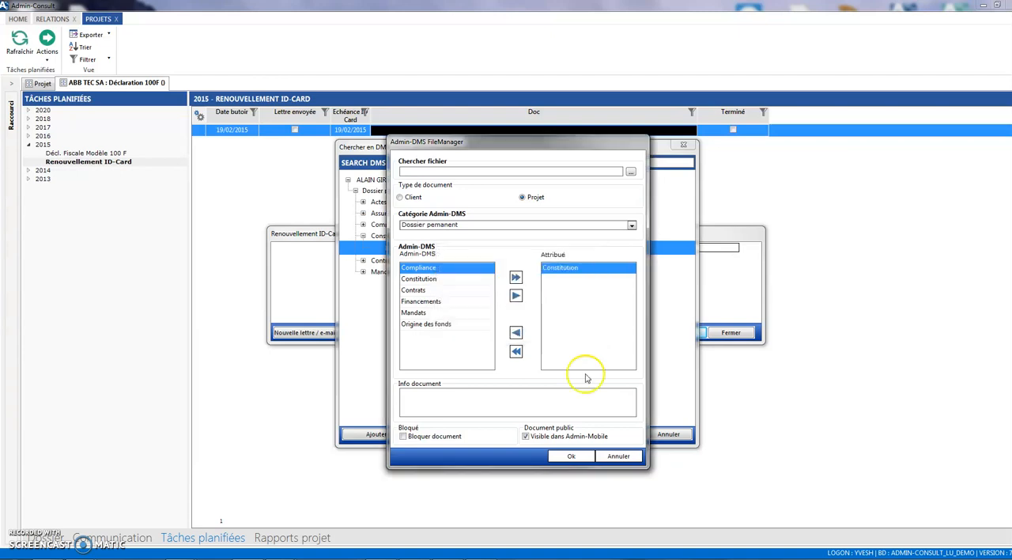
pyautogui.click(735, 334)
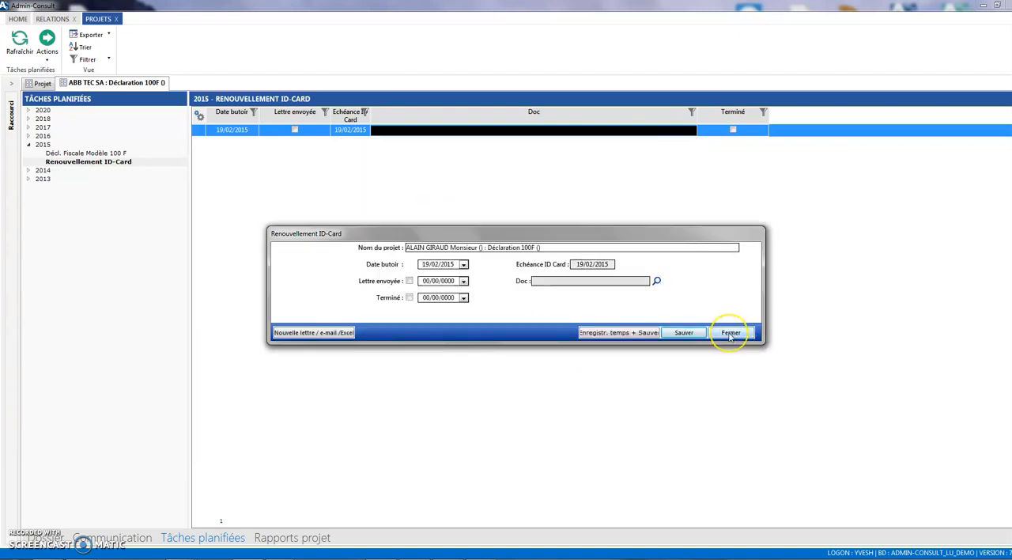